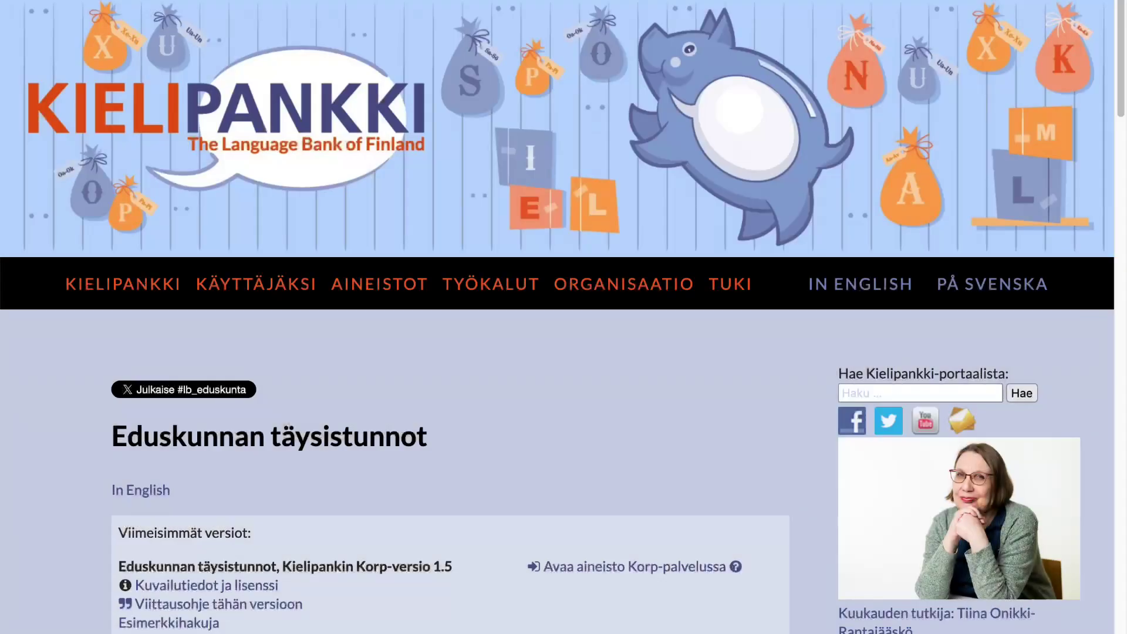
Skim the Eduskunnan täysistunnot page, switch to Korp and browse the corpus categories offered for Suomi and Ruotsi.
scroll(563, 317, "down", 6)
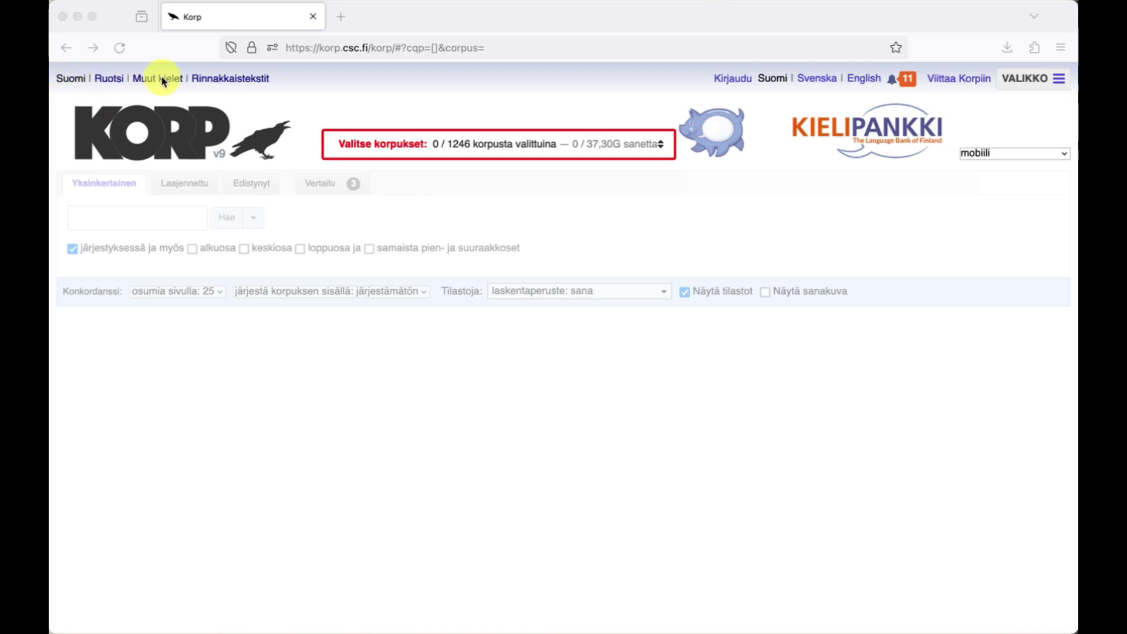
left_click(584, 154)
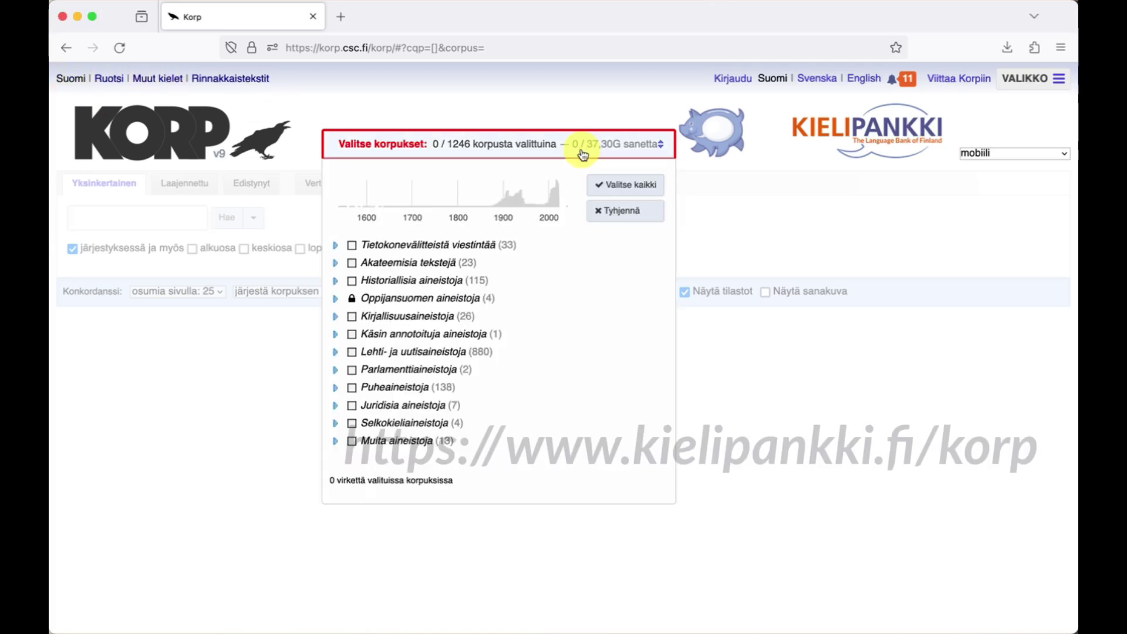
left_click(583, 153)
left_click(114, 82)
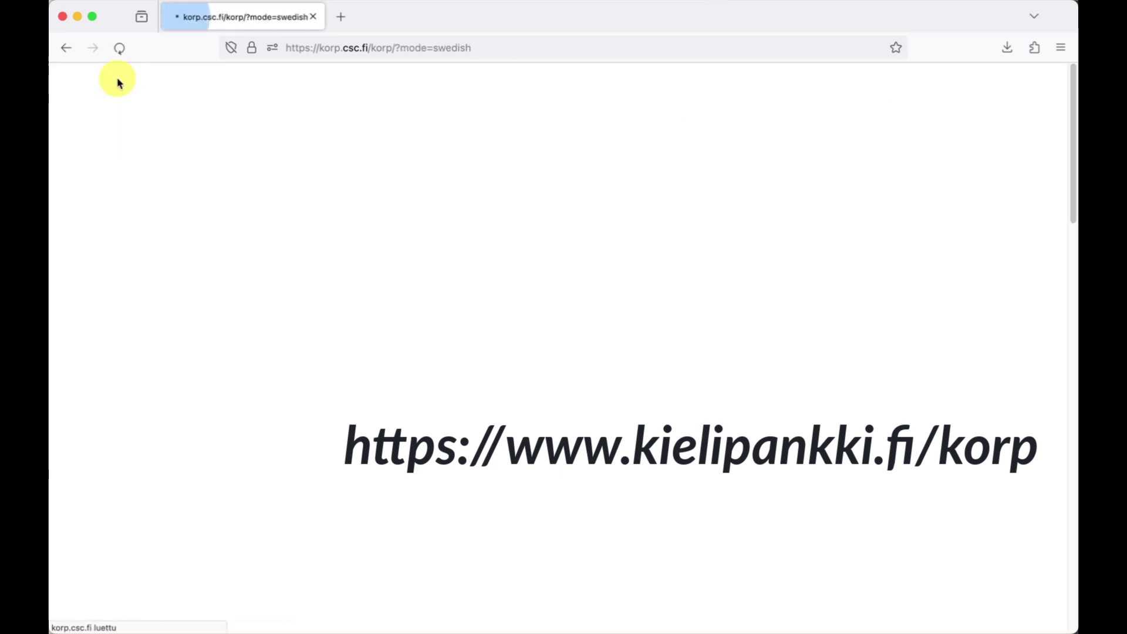
left_click(495, 143)
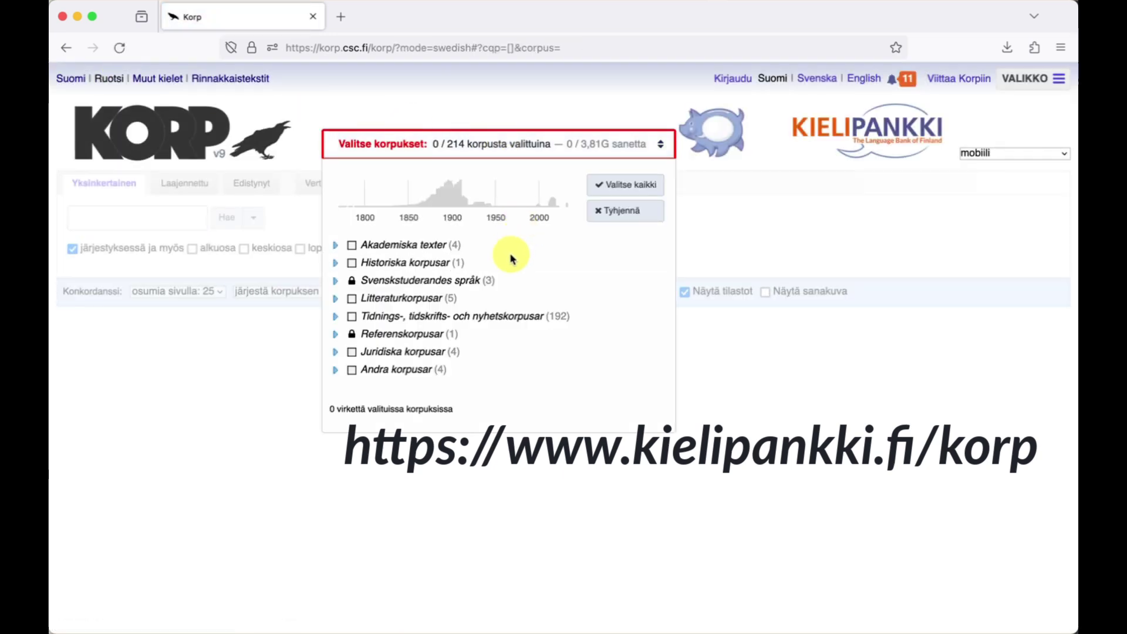
left_click(508, 144)
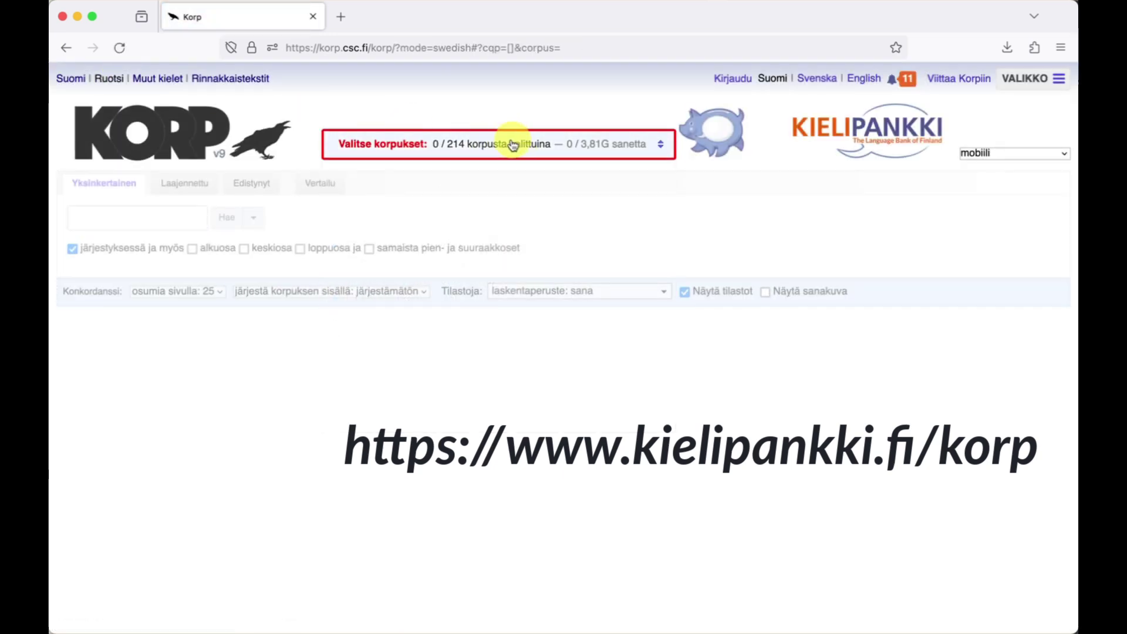
Browse the corpus categories offered for Muut kielet and Rinnakkaistekstit.
left_click(158, 79)
left_click(452, 147)
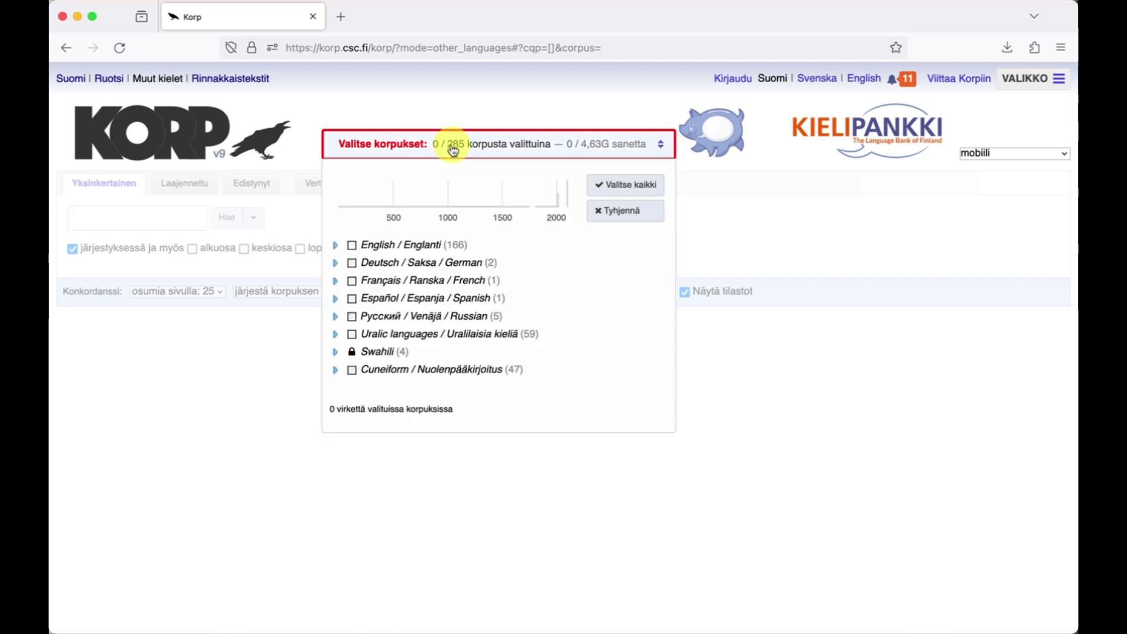
left_click(452, 147)
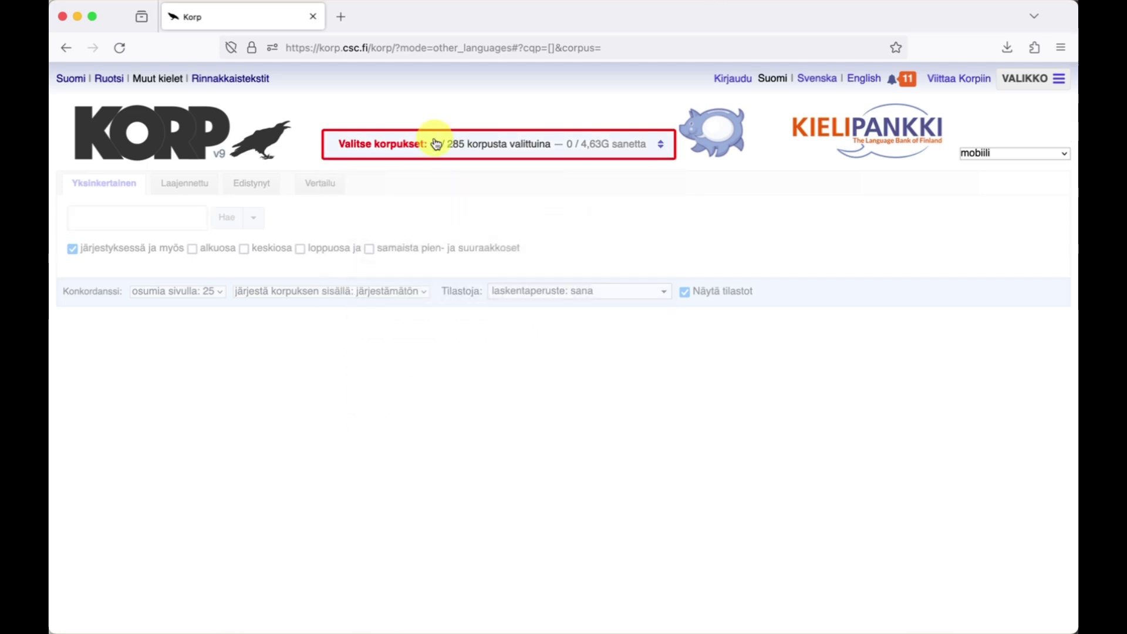
left_click(244, 79)
left_click(485, 148)
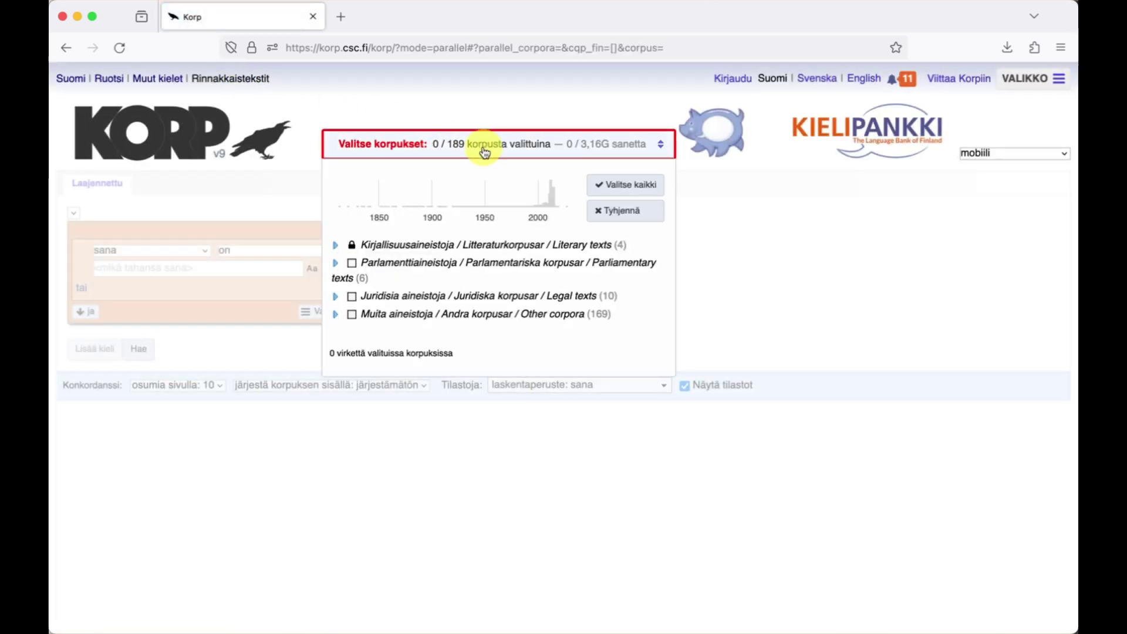
left_click(475, 147)
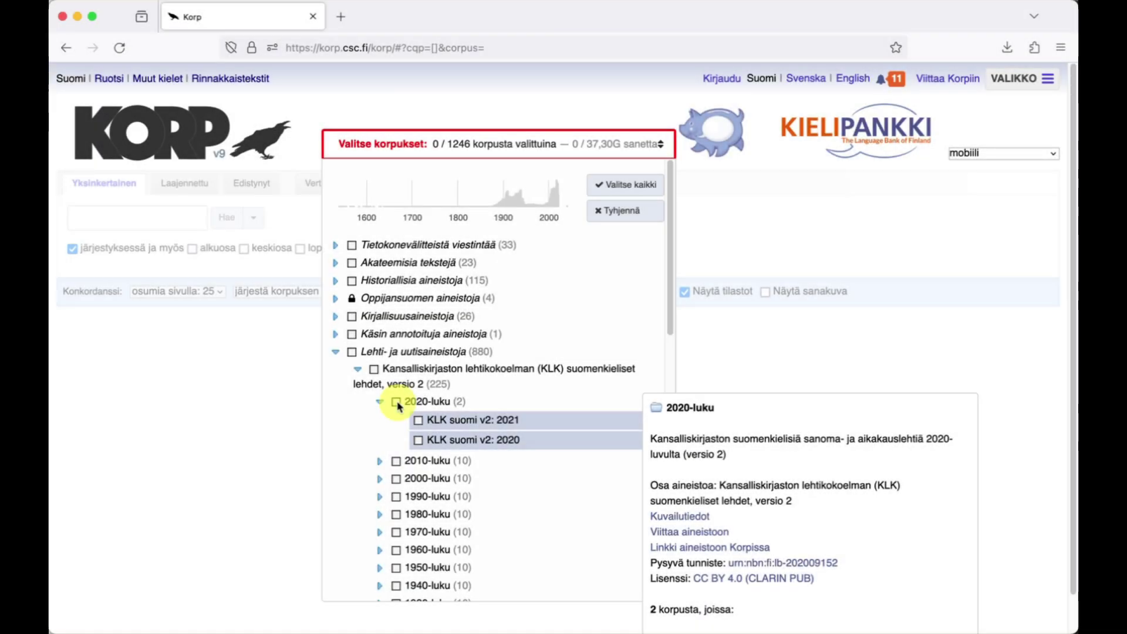
Select the 2020-luku corpora of the Finnish-language KLK newspaper collection, version 2, and close the corpus selection.
left_click(396, 402)
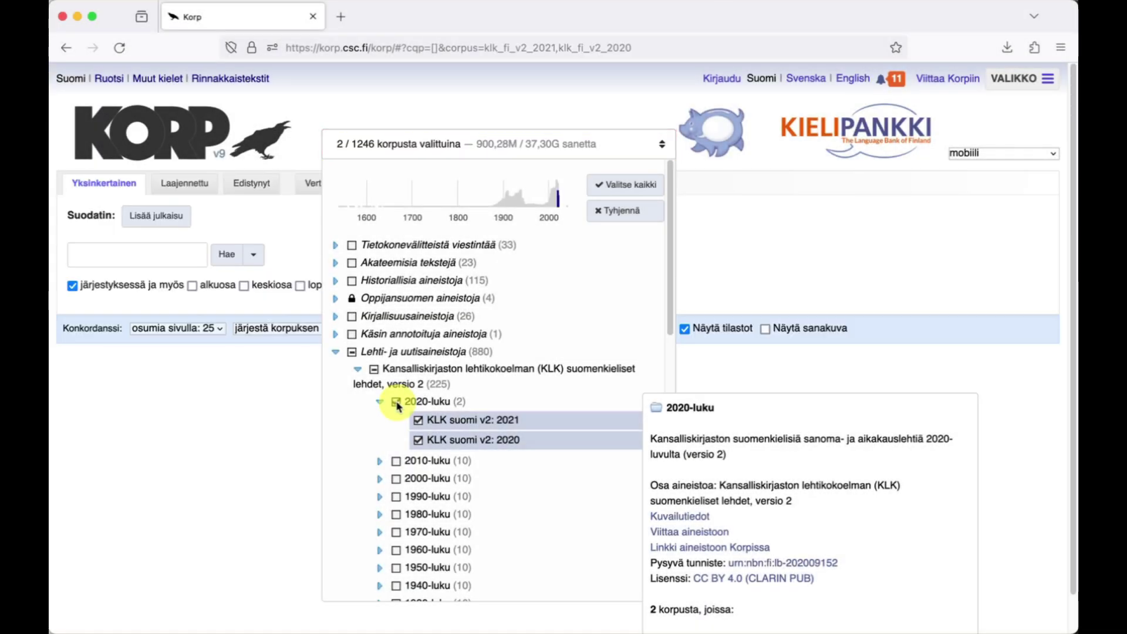
left_click(289, 403)
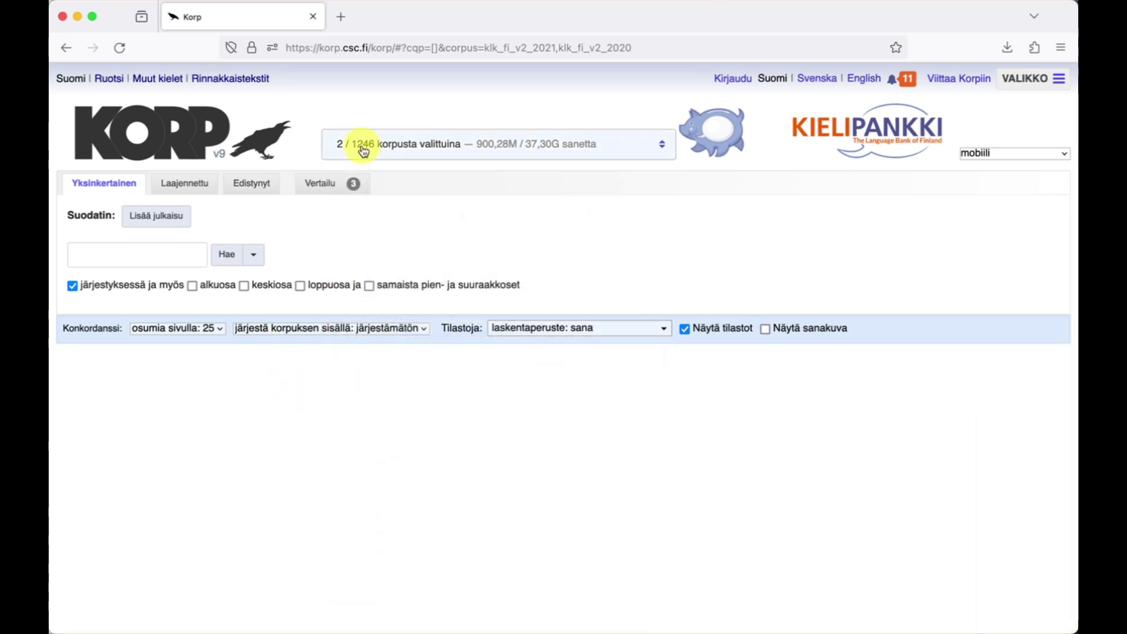
Search the selected corpora for words beginning with "mobiili" and select a "mobiililaitteen" hit in the concordance.
left_click(188, 253)
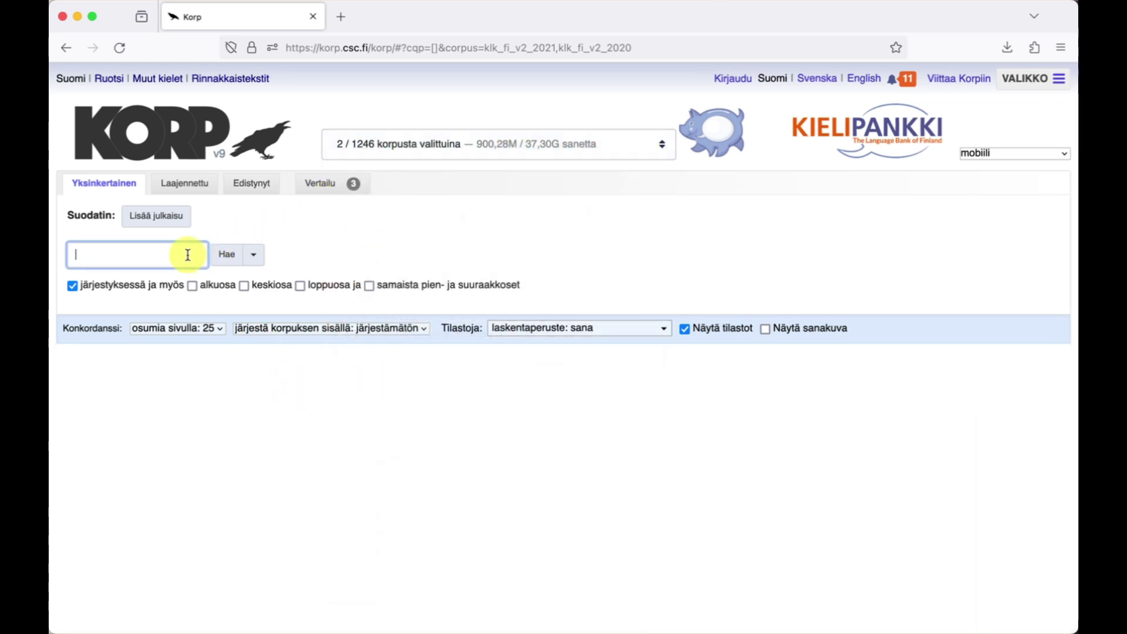
left_click(193, 286)
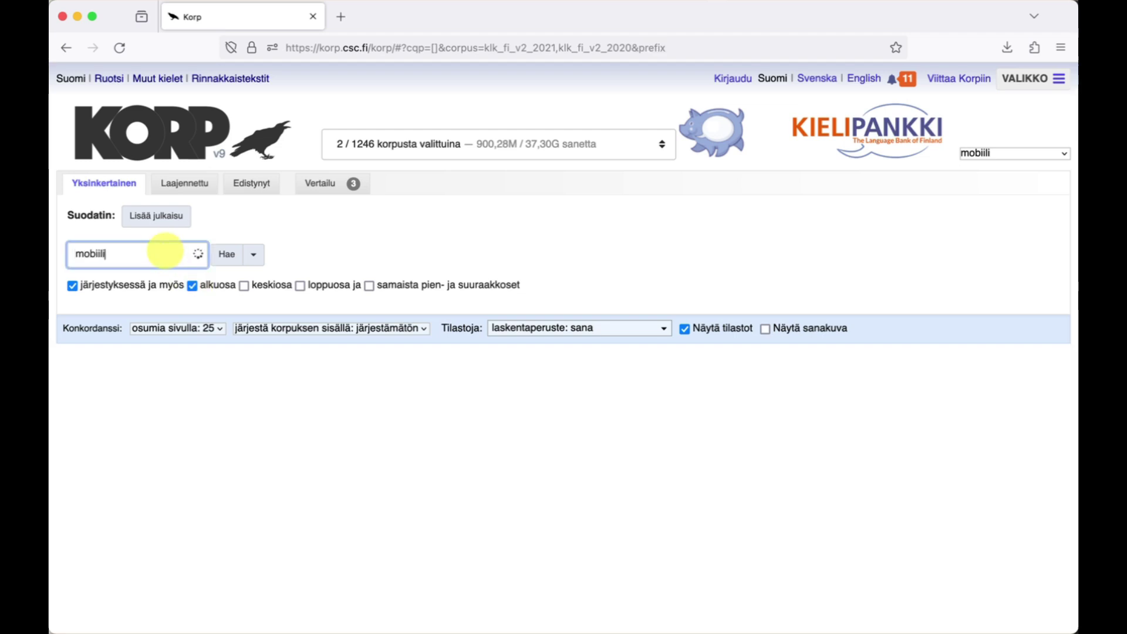
left_click(227, 255)
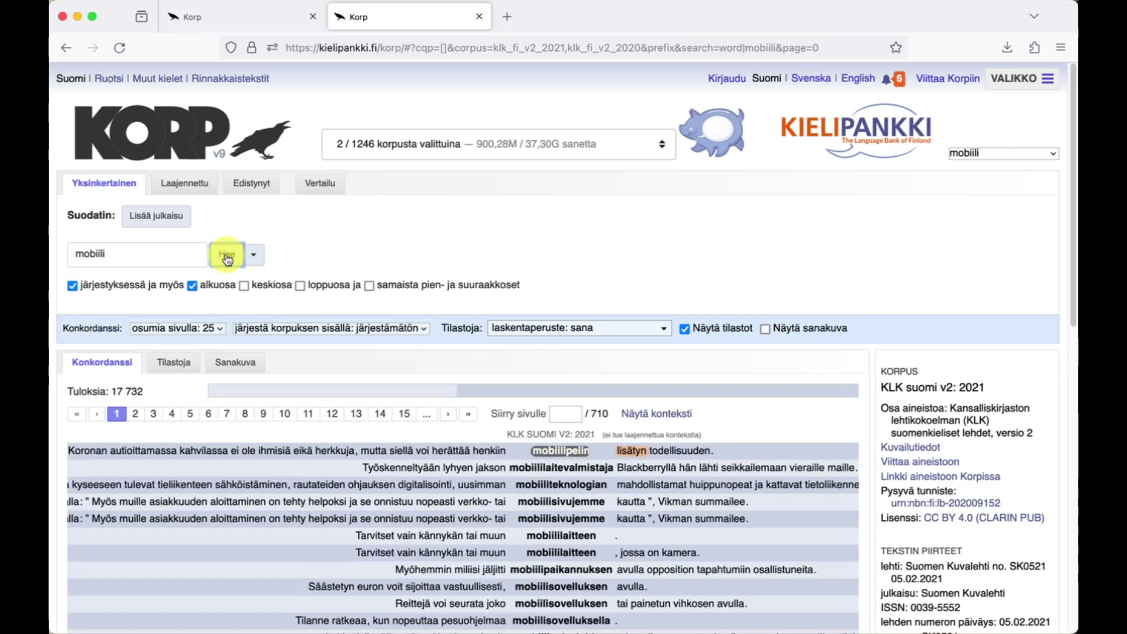
key("super+w")
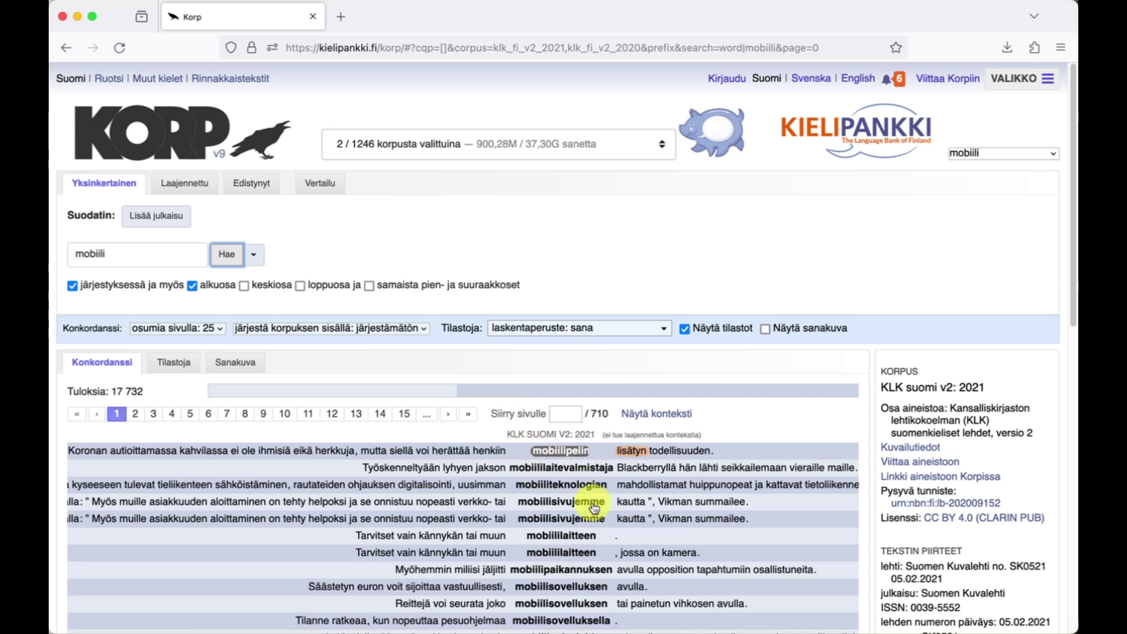
left_click(574, 549)
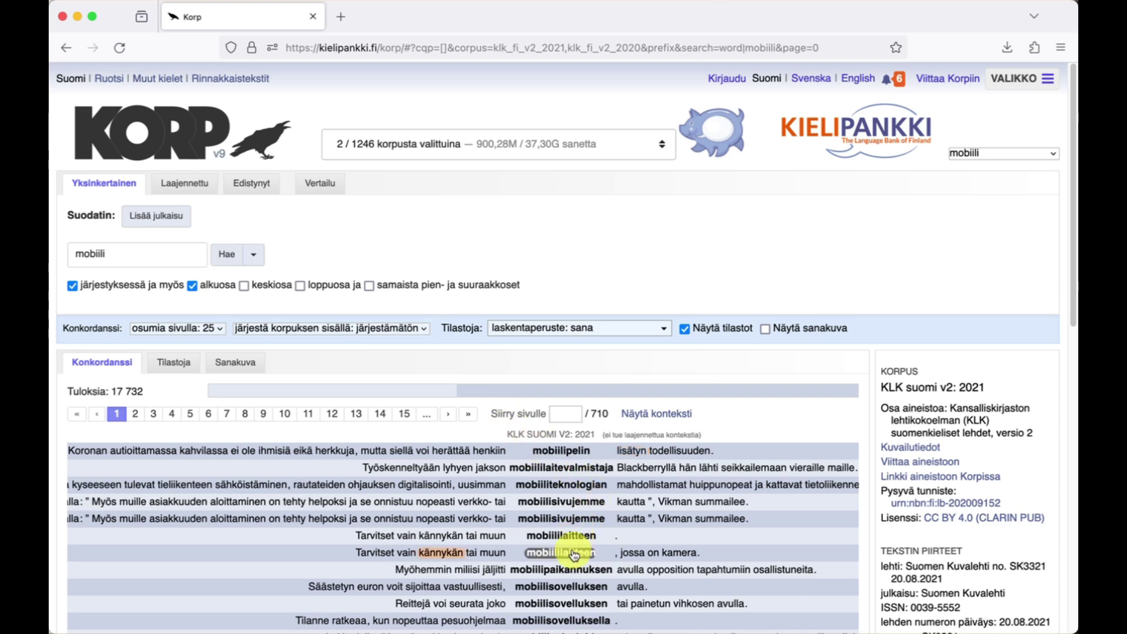
Search for the noun lemma "mobiililaite (substantiivi)" with the alkuosa option turned off.
left_click(177, 256)
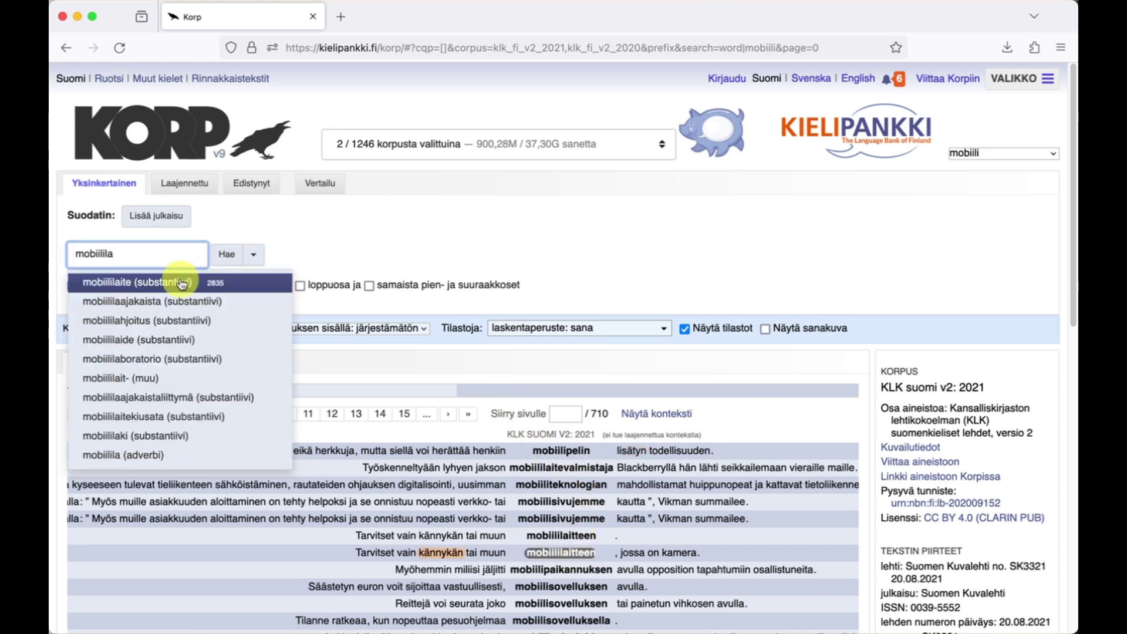
left_click(181, 282)
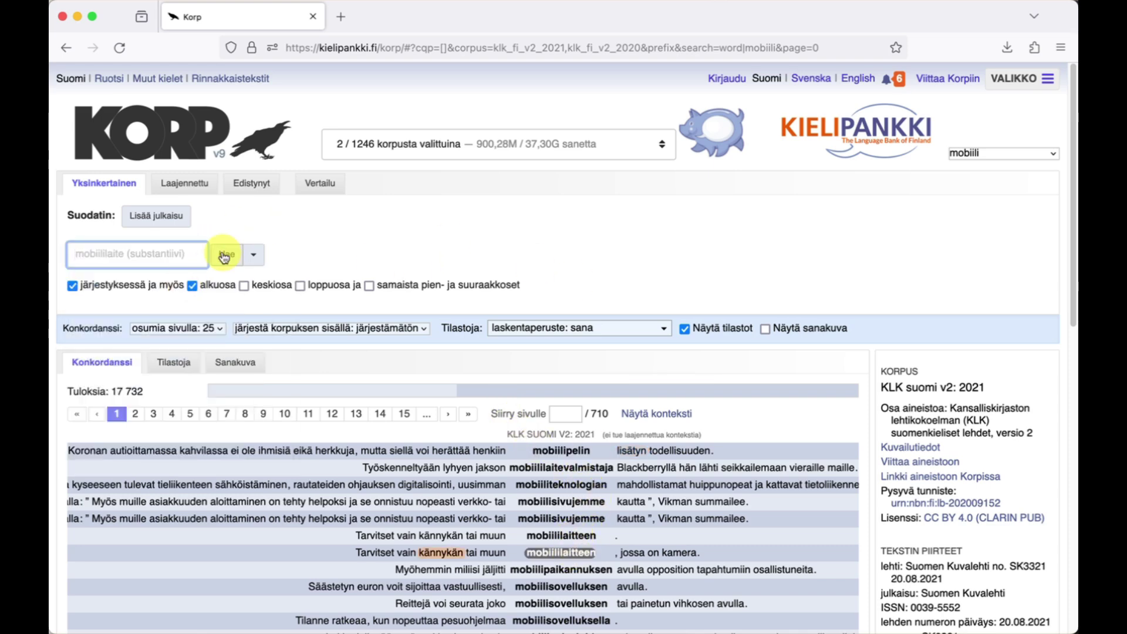
left_click(191, 285)
left_click(228, 256)
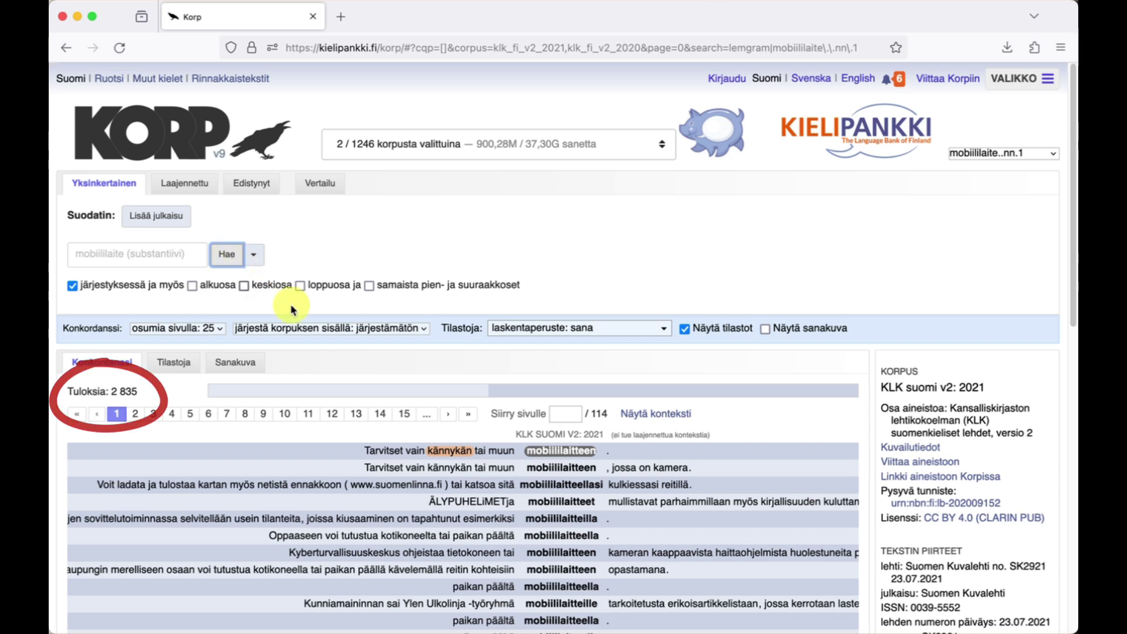
Select a "mobiililaitteella" hit in the concordance and examine its corpus details and text attributes.
left_click(566, 537)
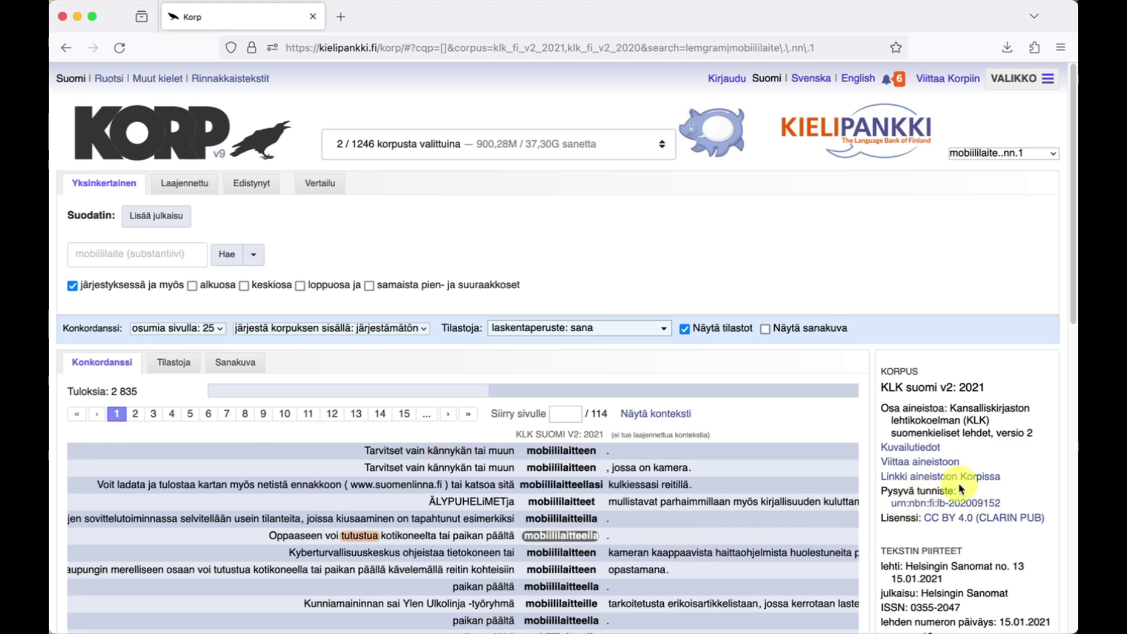
scroll(967, 485, "down", 5)
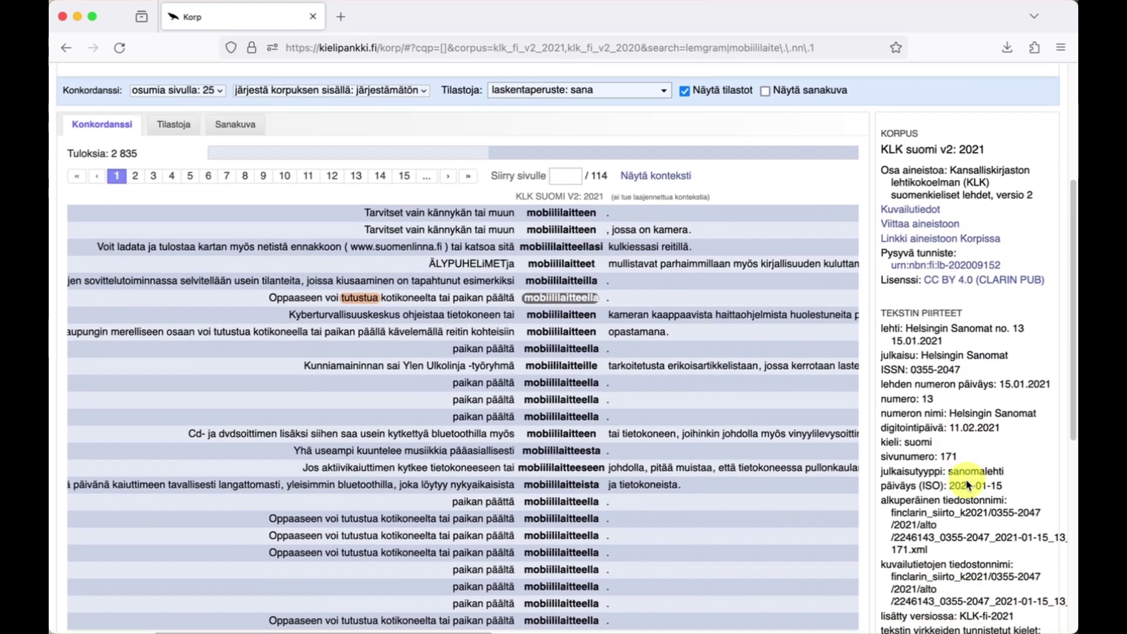
scroll(967, 485, "down", 5)
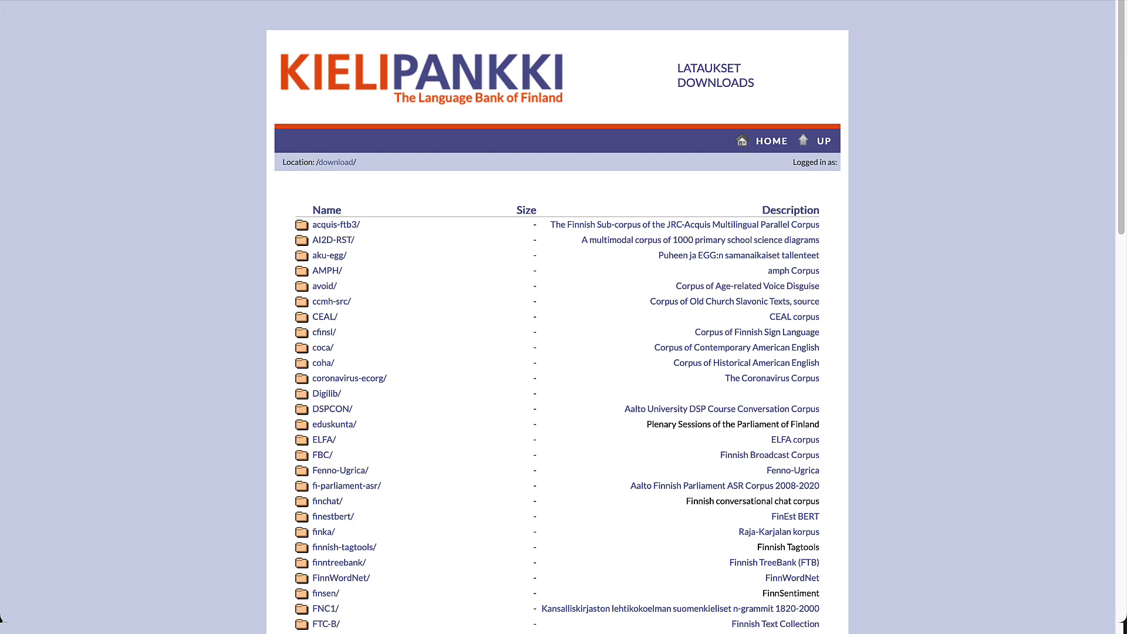
Look through the list of downloadable corpora in Kielipankki's download service.
scroll(563, 317, "down", 6)
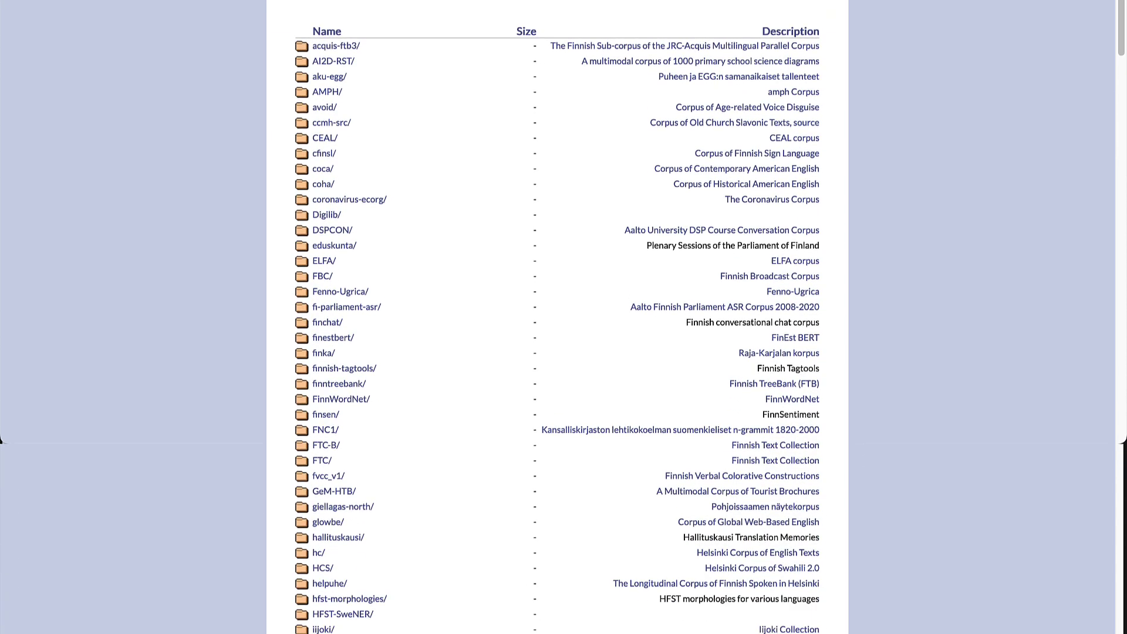
scroll(1, 267, "down", 5)
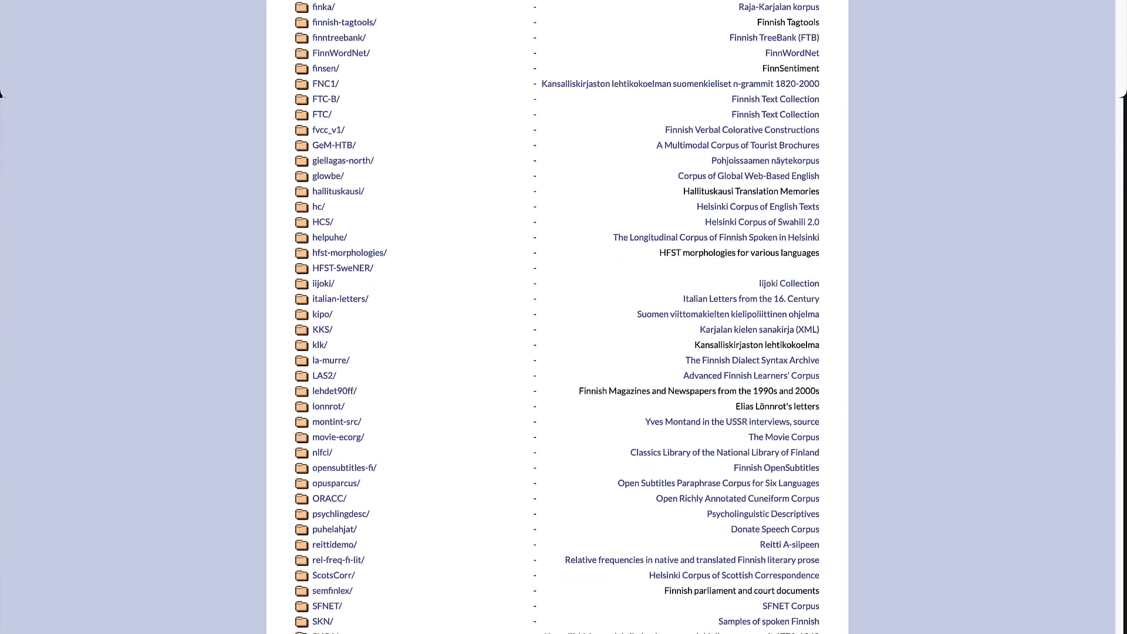
scroll(563, 317, "down", 2)
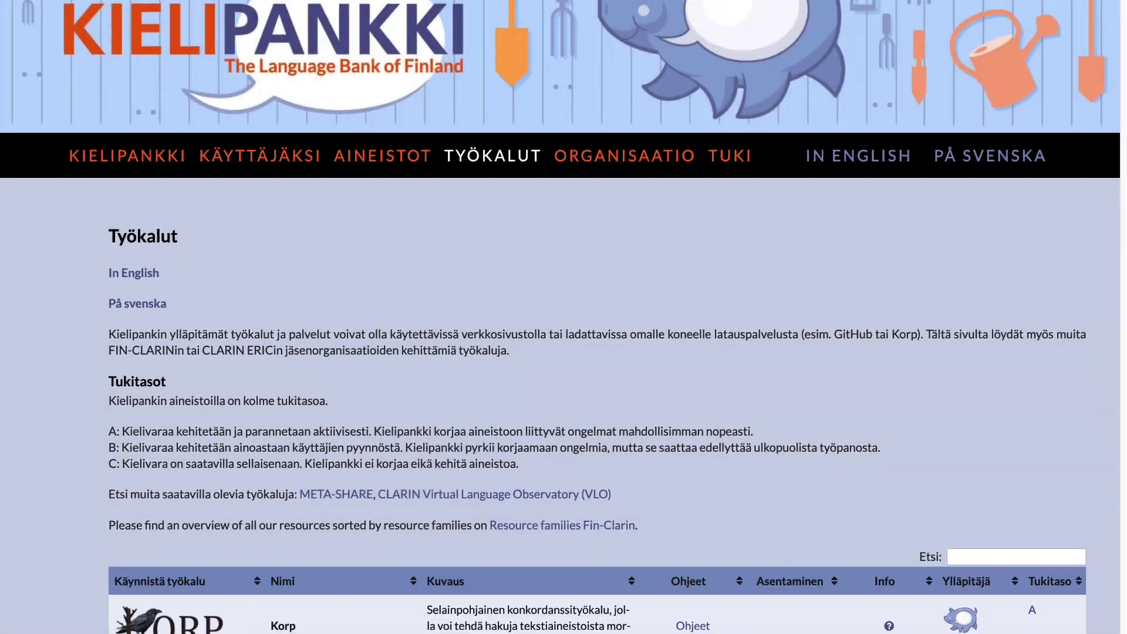
Review the tools and services listed in the table on Kielipankki's Työkalut page.
scroll(564, 317, "down", 4)
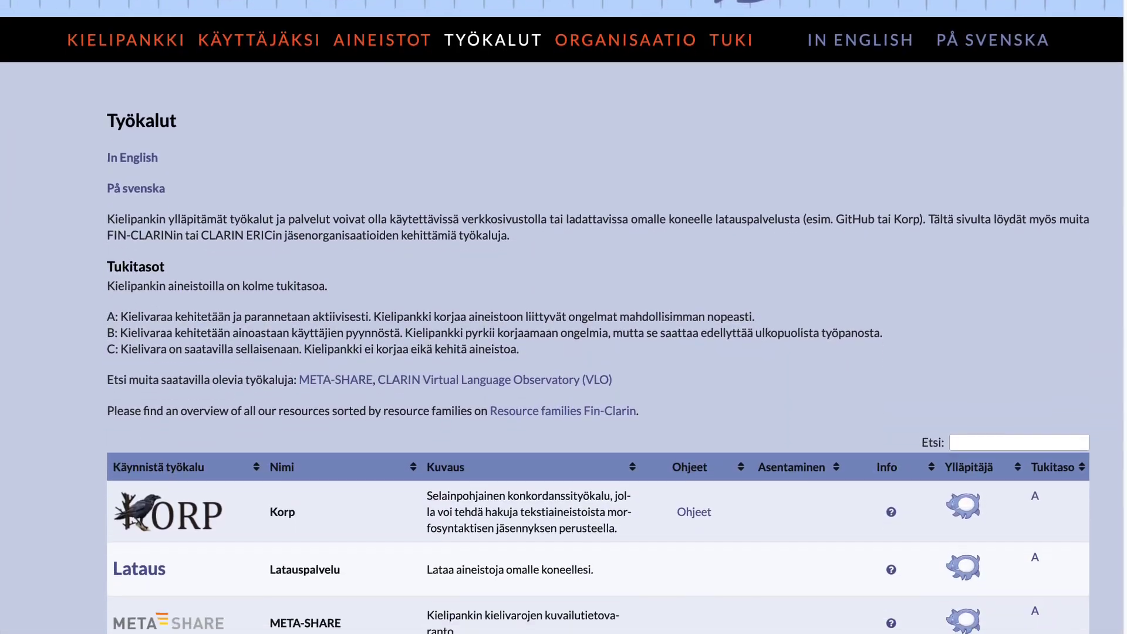
scroll(564, 317, "down", 4)
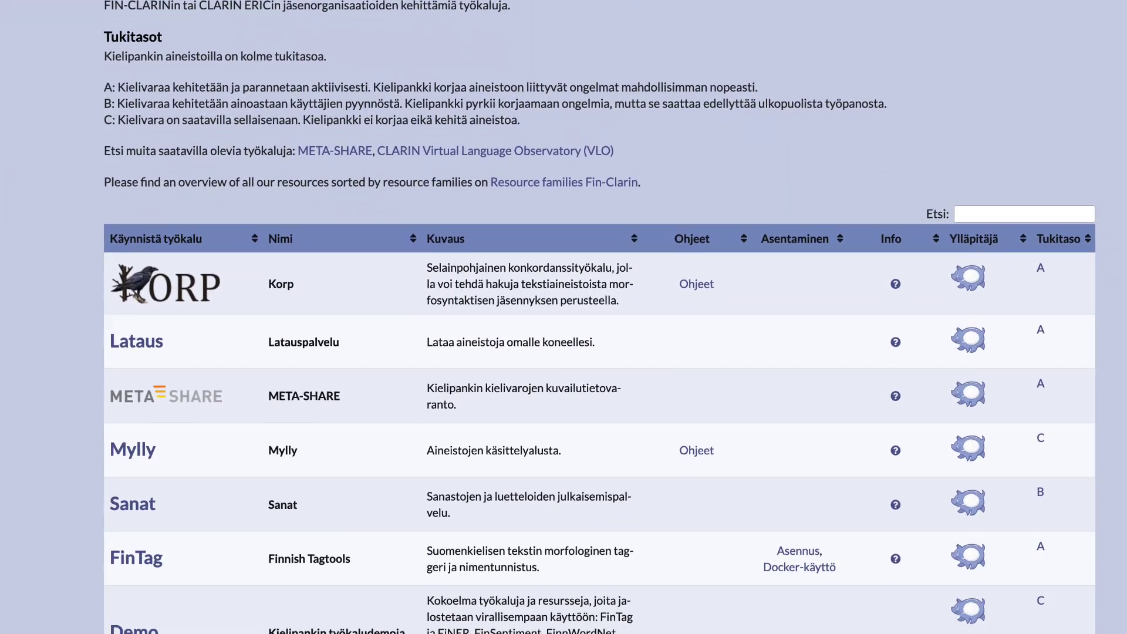
scroll(563, 317, "down", 4)
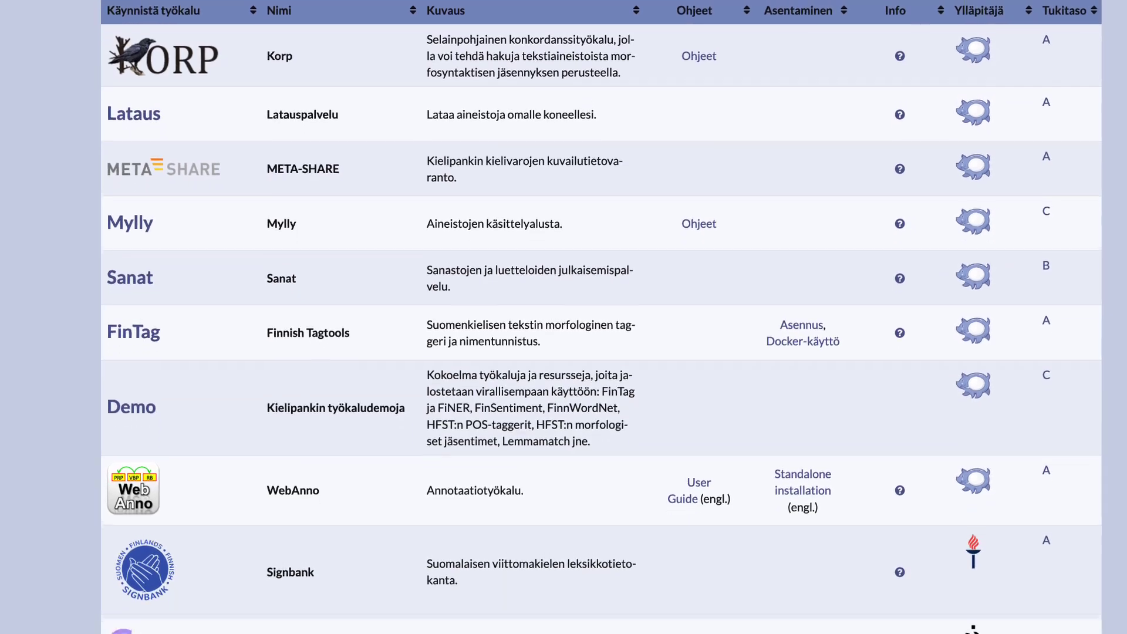
scroll(563, 317, "down", 4)
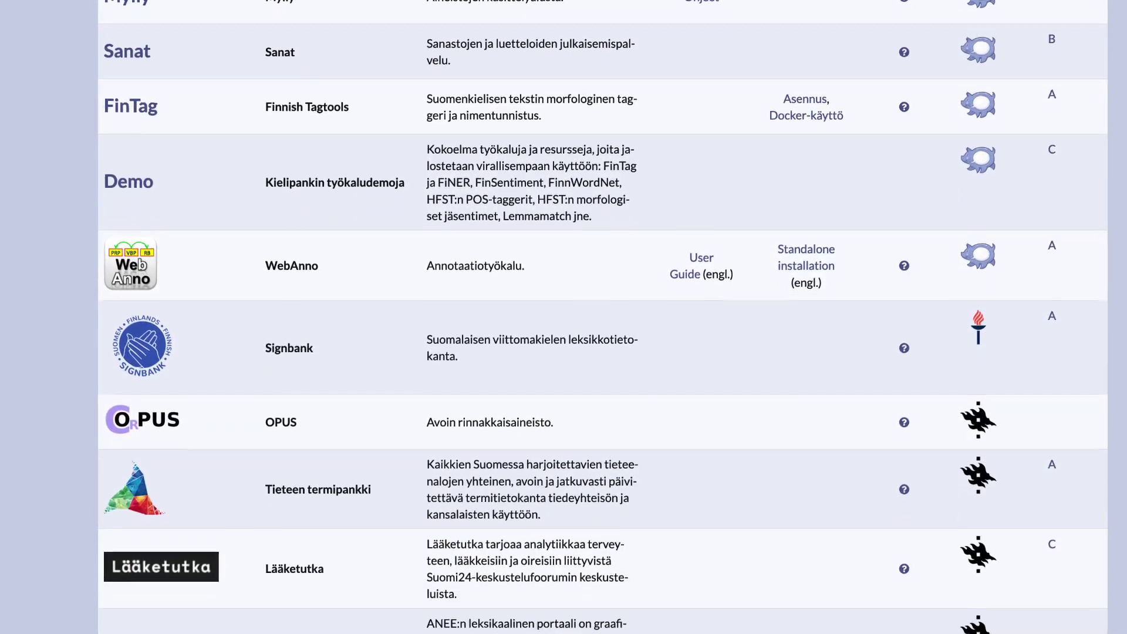
scroll(563, 317, "down", 4)
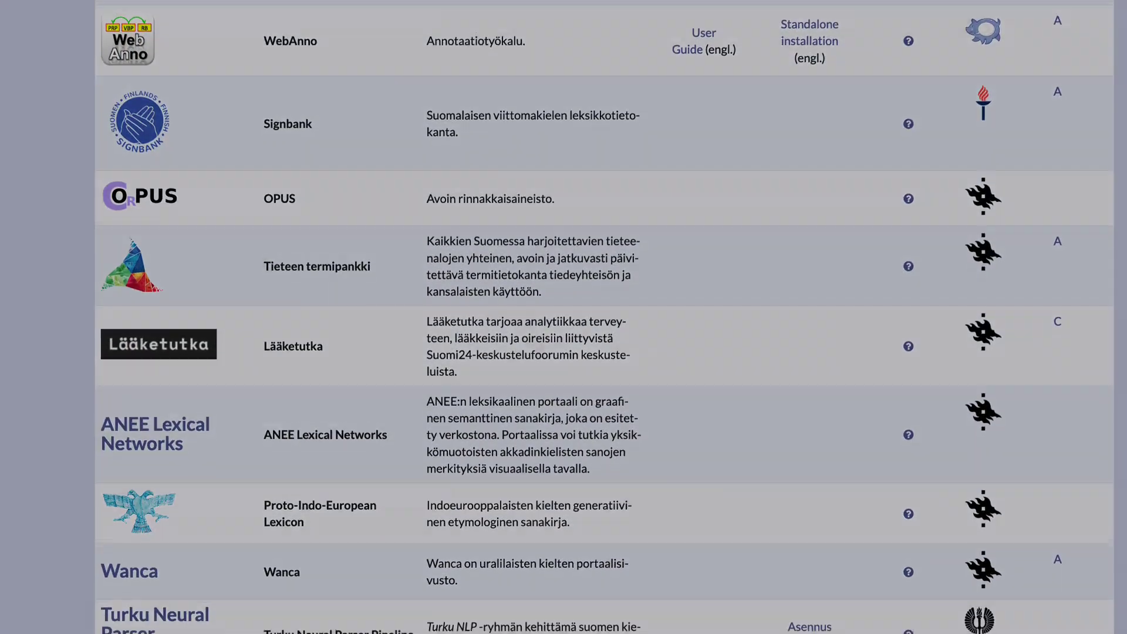